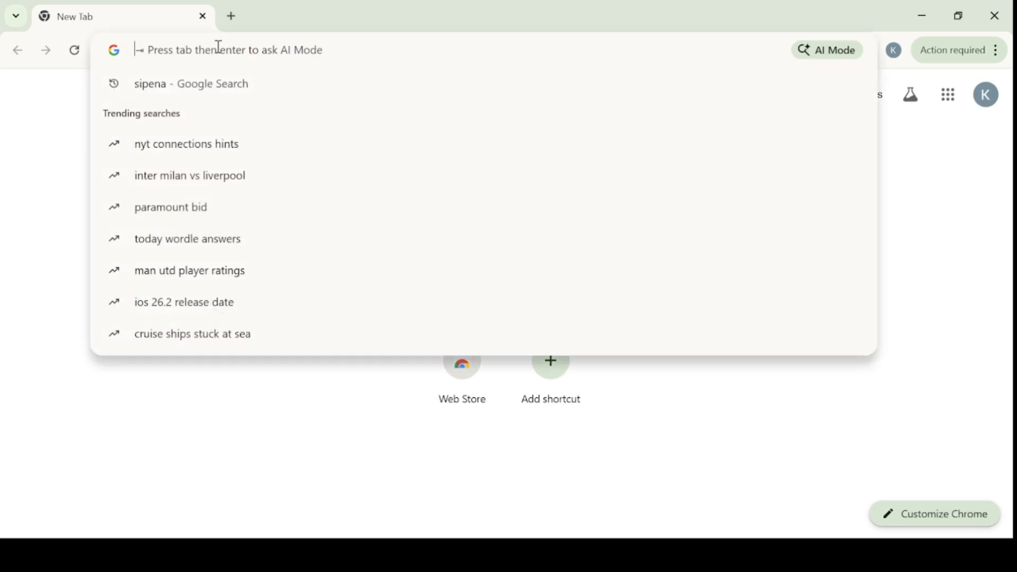
Step: Sign in at sipena.pusdik.id/login with the candidate's username and password, with Remember me ticked
text(sipena.pus)
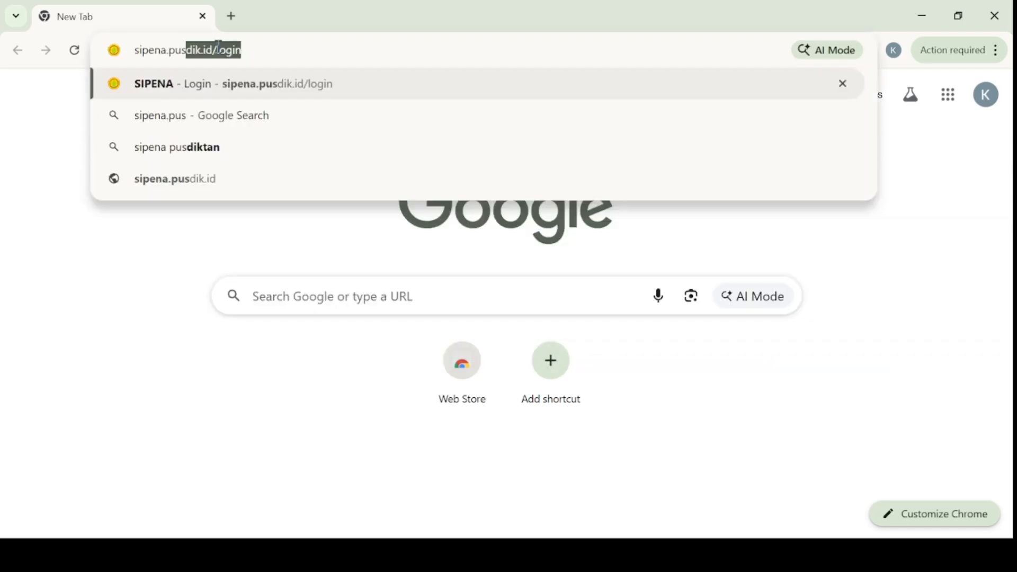
text(dik.id/login)
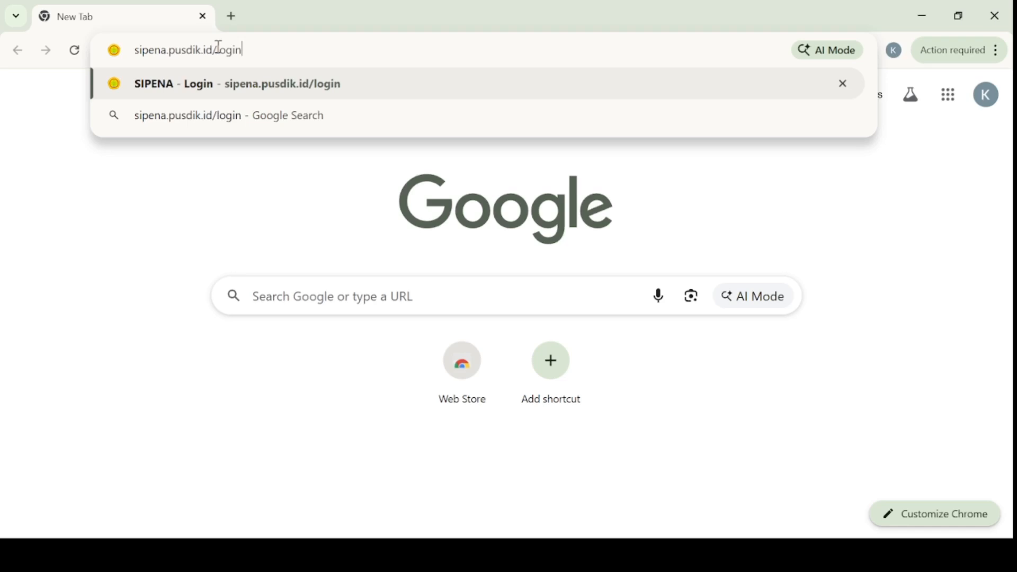
key(Return)
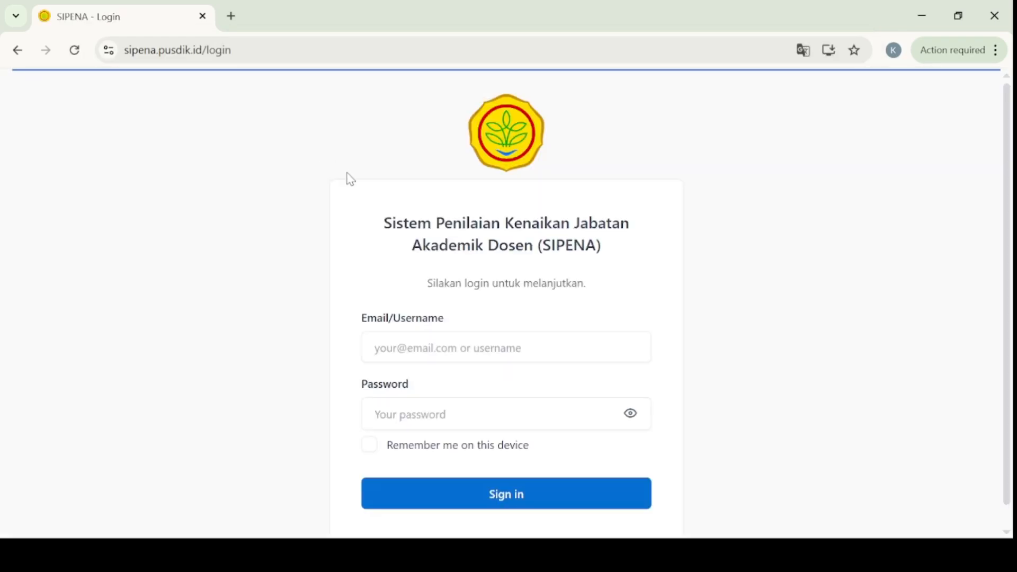
click(422, 351)
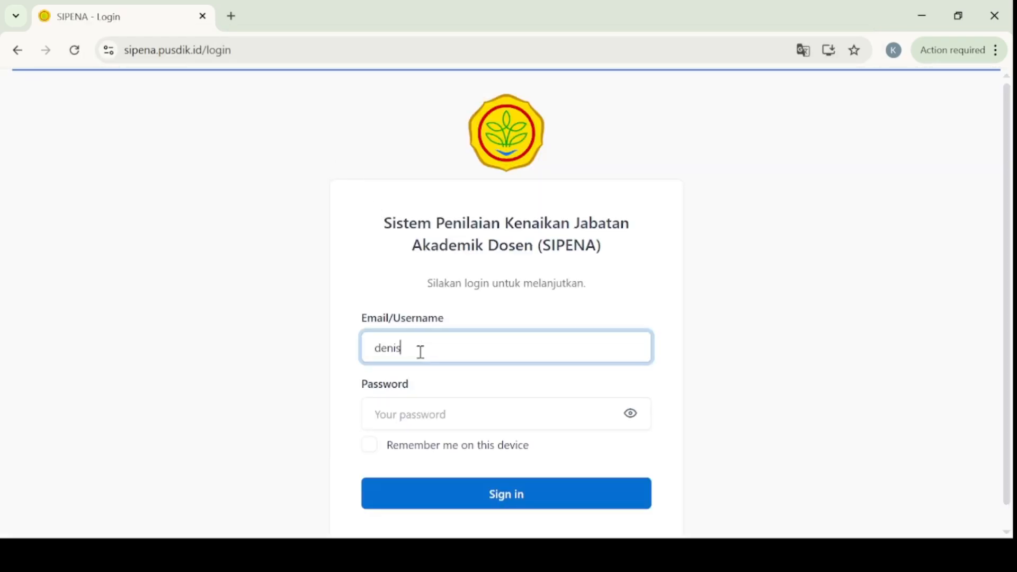
click(402, 416)
text(•••••••••••)
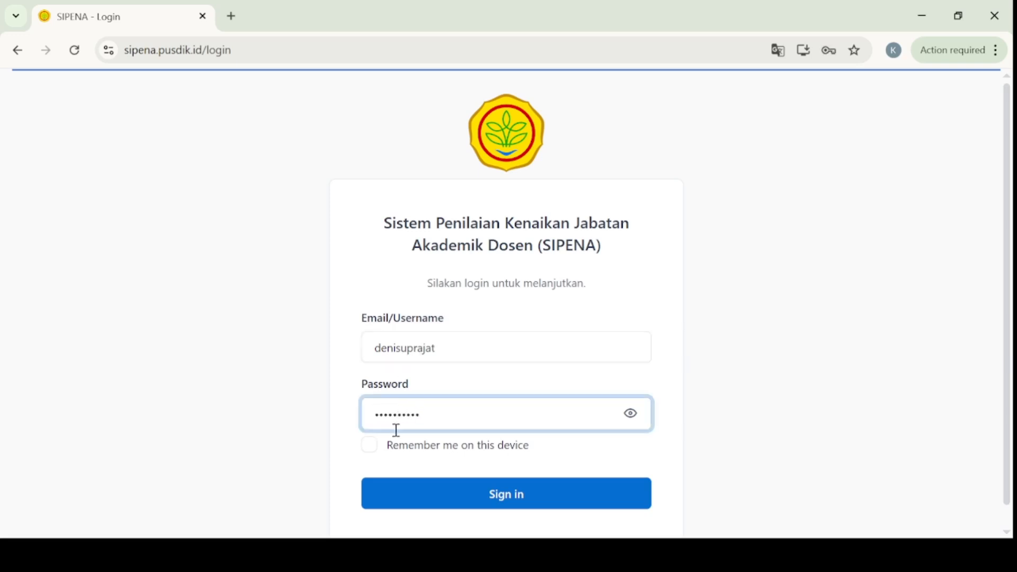
click(372, 449)
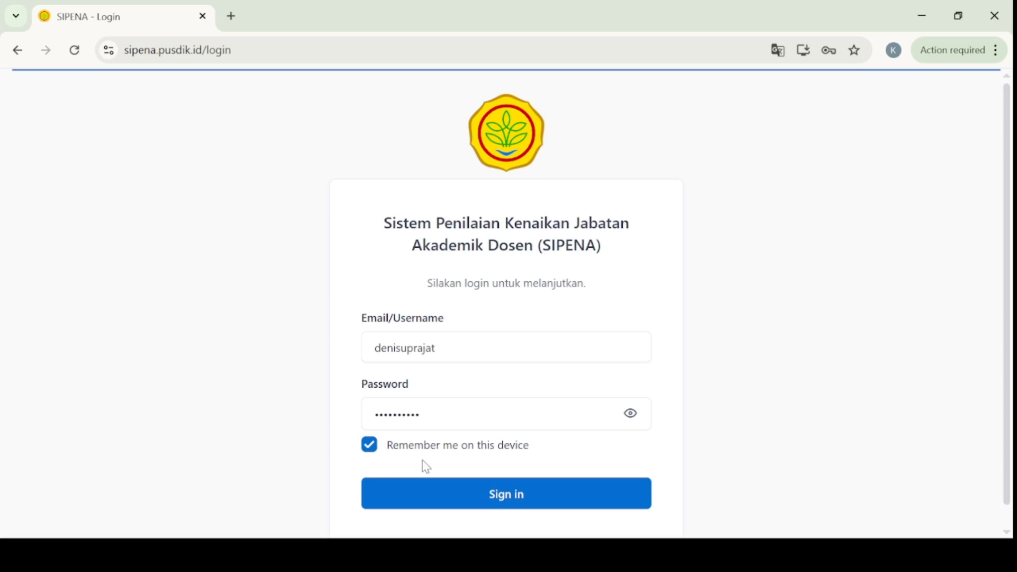
click(446, 498)
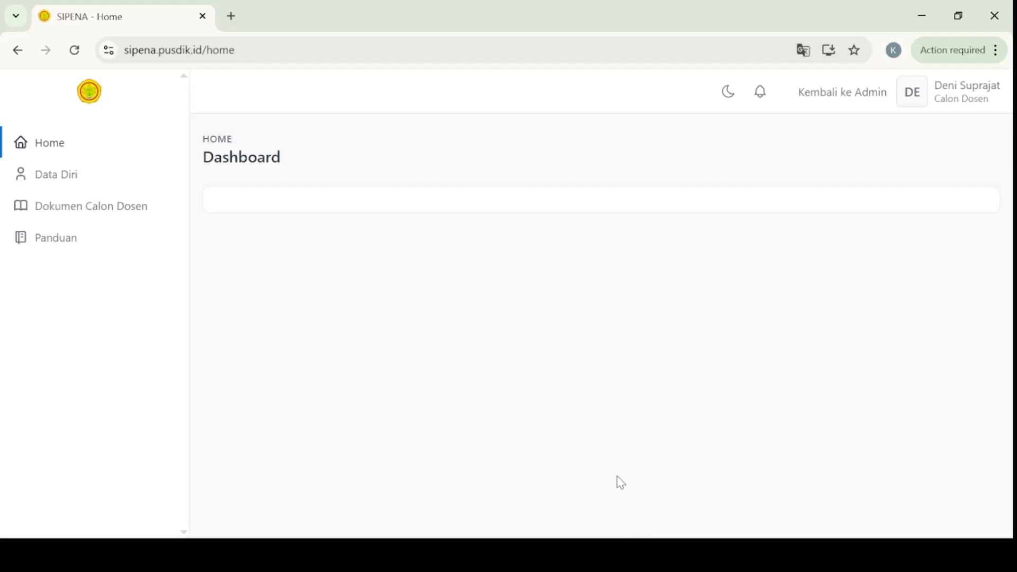
Step: Open Data Diri and scroll through the Detail Dosen profile down to Dokumen Calon Dosen and back
click(75, 183)
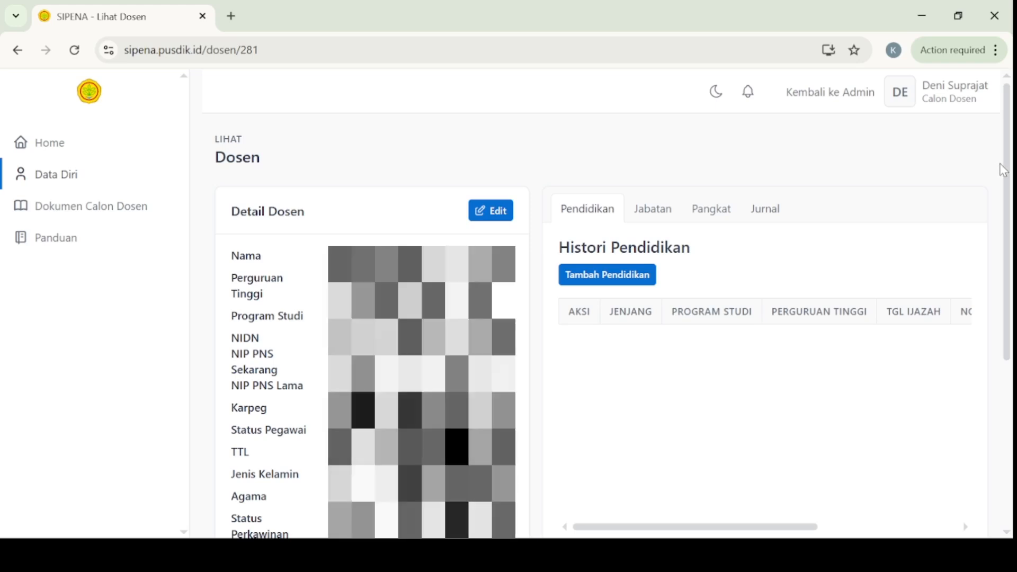
drag(1005, 169, 1012, 362)
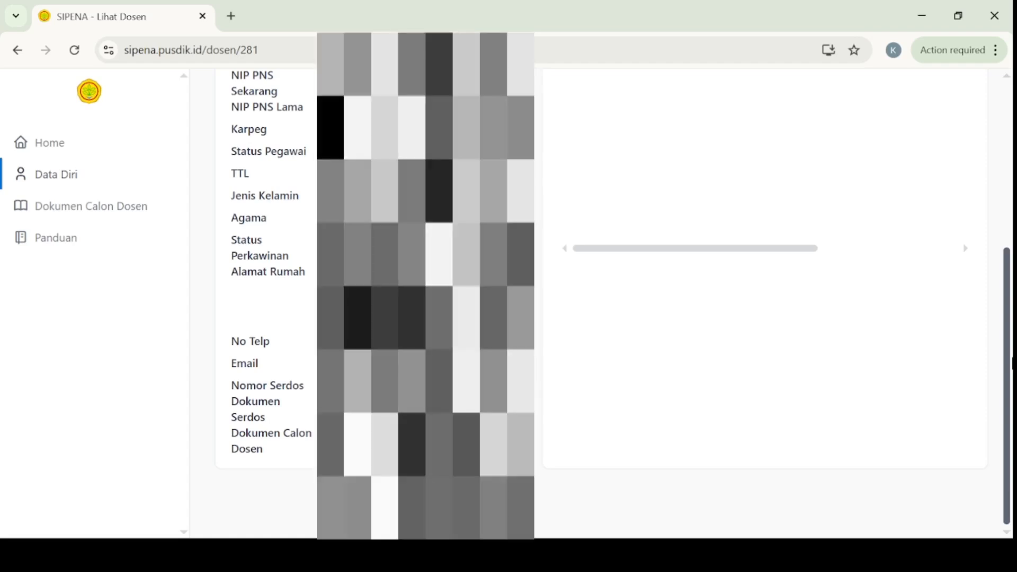
drag(1012, 354, 983, 181)
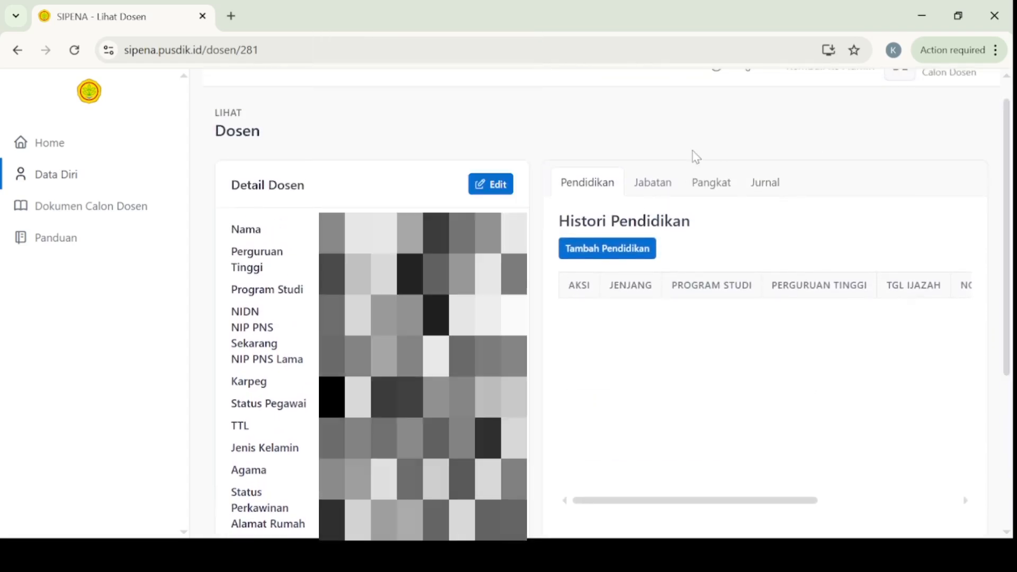
Step: Open Detail Dosen in the Edit Dosen form and scroll down to Ilmu Kepakaran and Program Studi
click(506, 192)
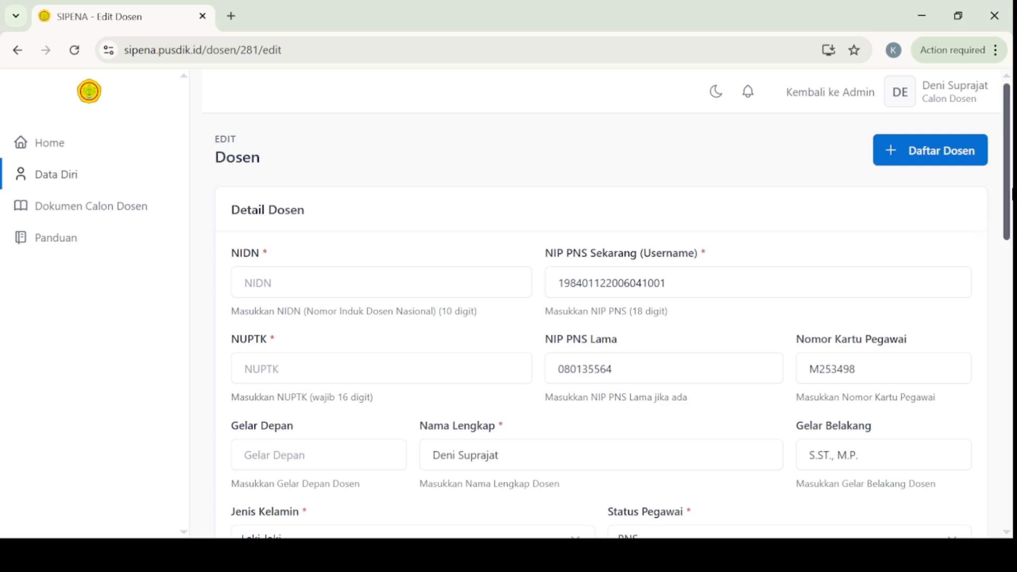
drag(1007, 172, 985, 454)
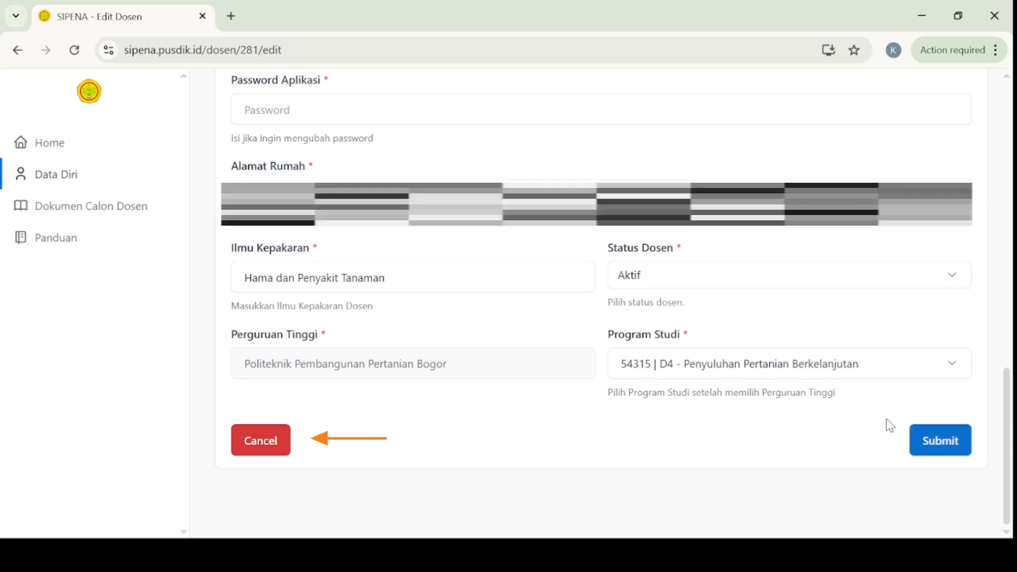
Step: Leave the Edit Dosen form without saving and scroll through the Jabatan position history table
click(269, 454)
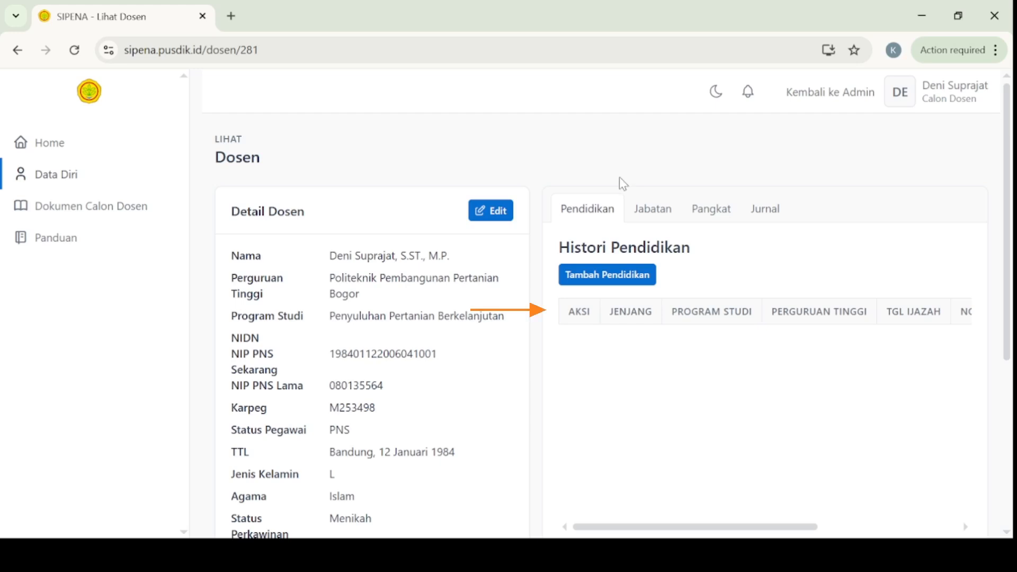
drag(618, 531, 758, 531)
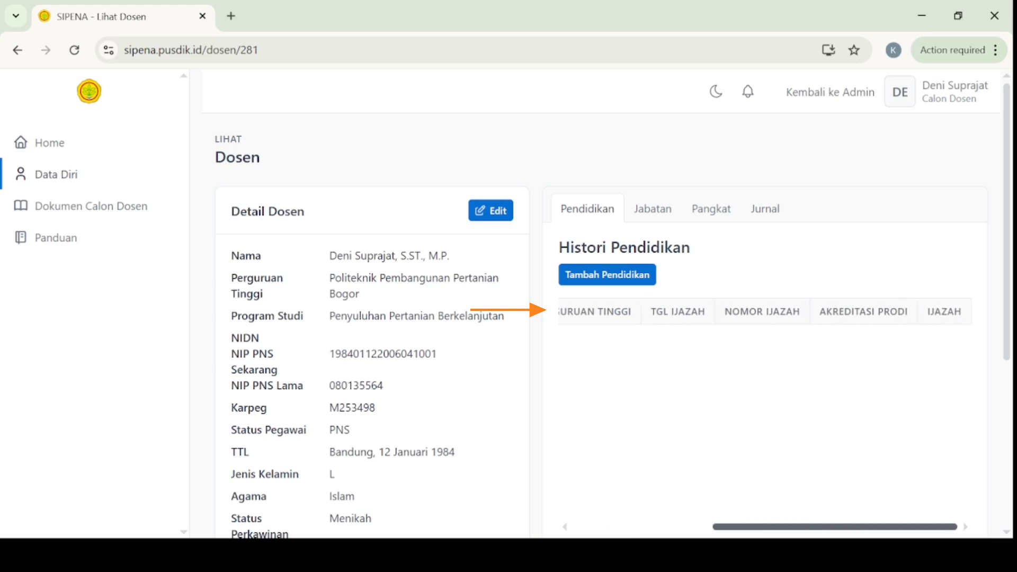
click(650, 209)
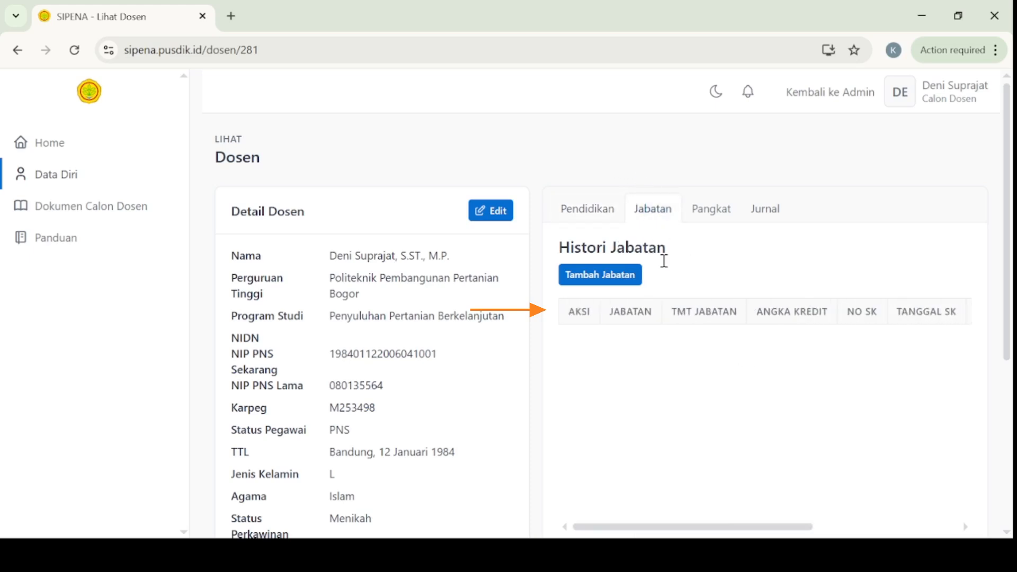
drag(660, 528, 808, 529)
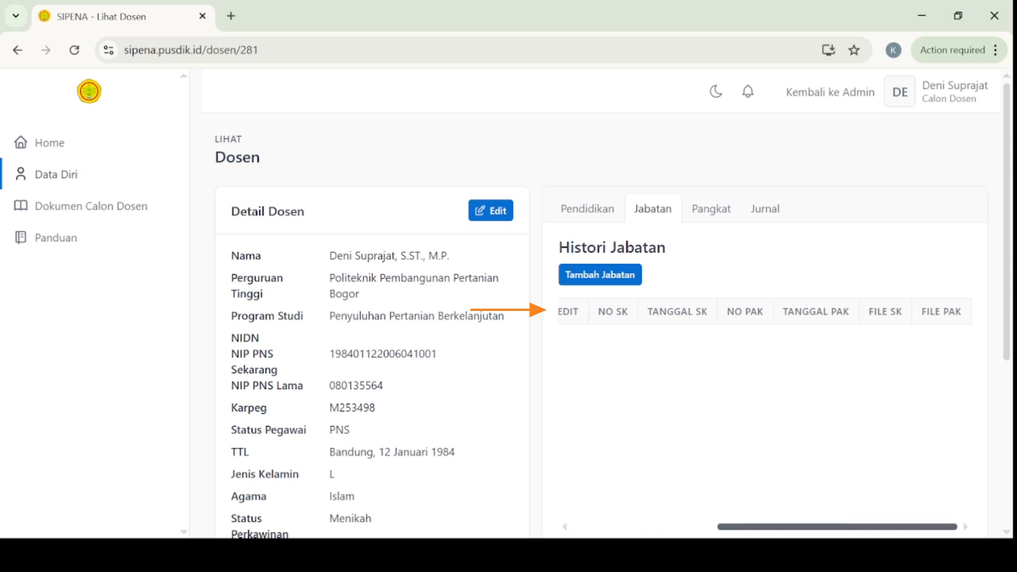
Step: Review the empty Pangkat and Jurnal history tables, then return to Histori Pendidikan
click(708, 215)
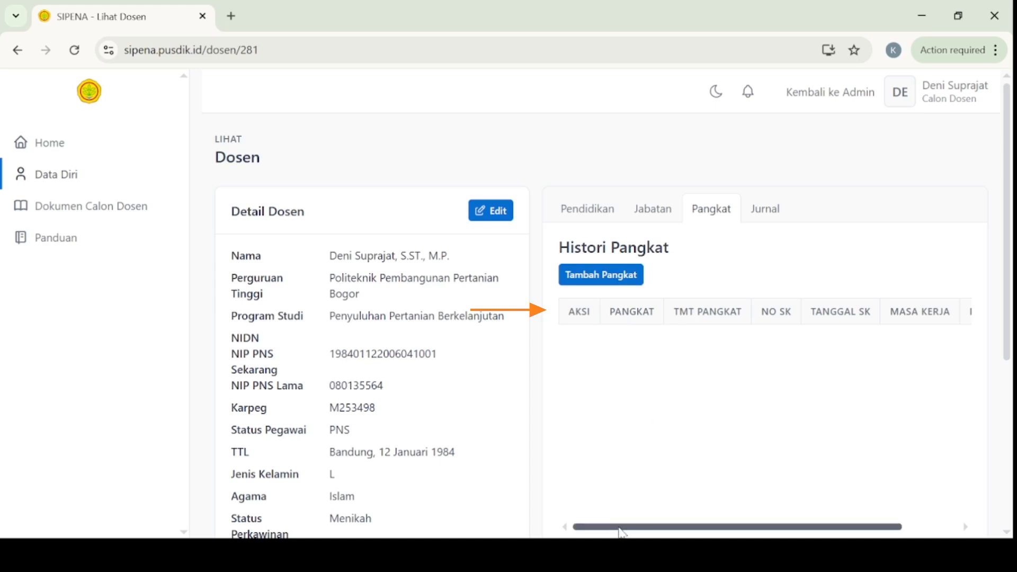
drag(622, 527, 677, 528)
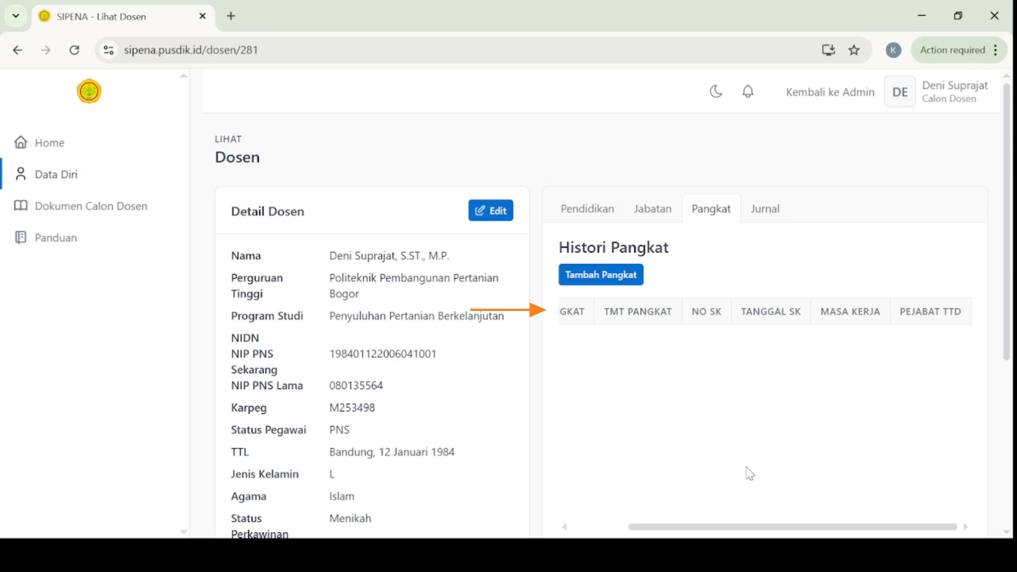
click(773, 220)
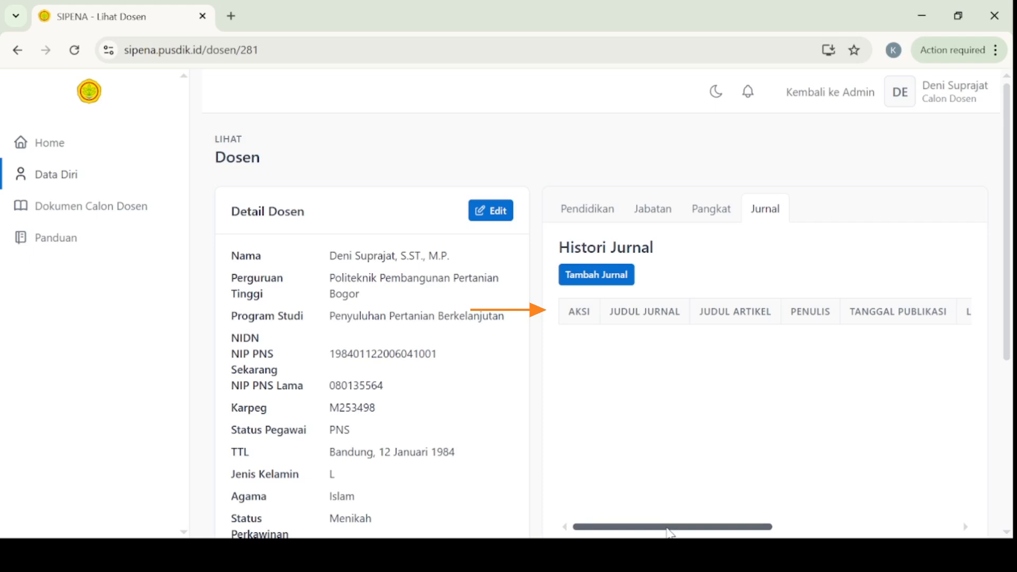
drag(670, 527, 855, 528)
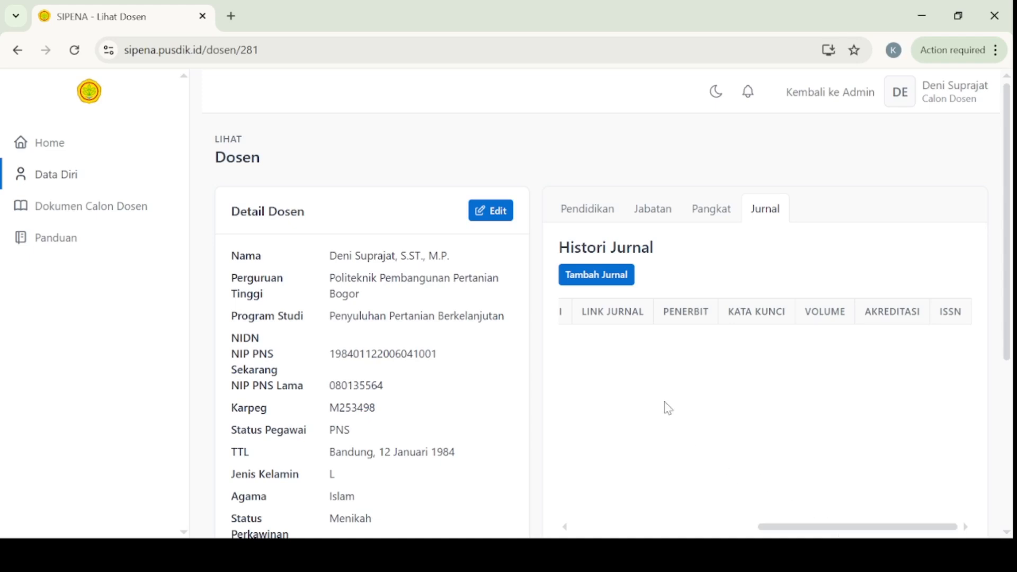
click(606, 214)
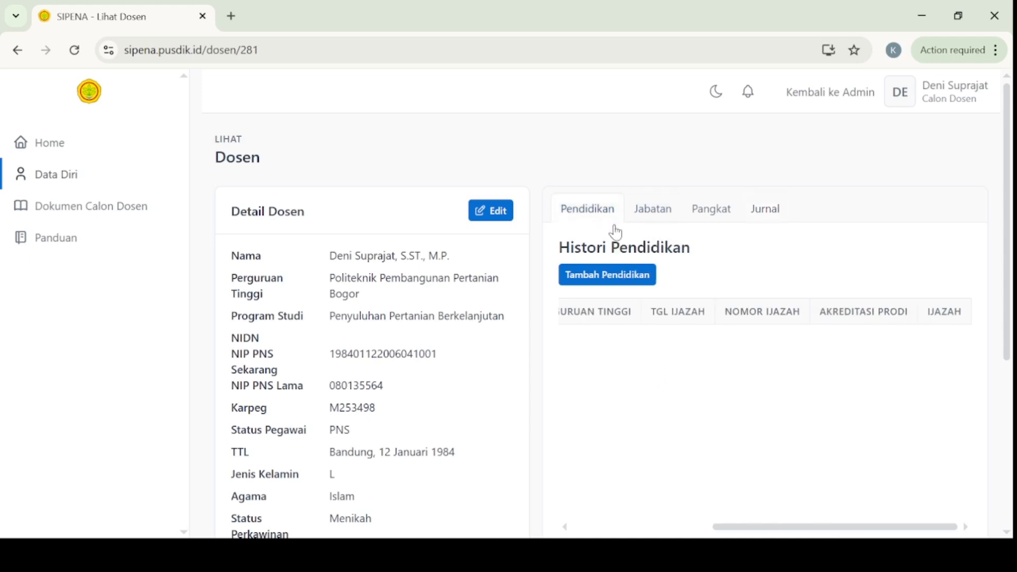
click(639, 284)
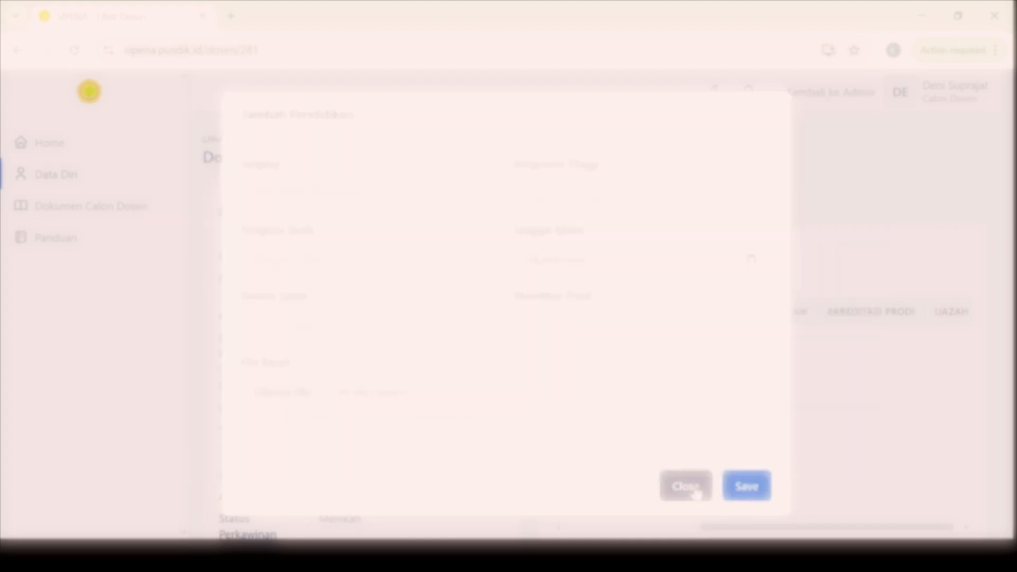
click(692, 487)
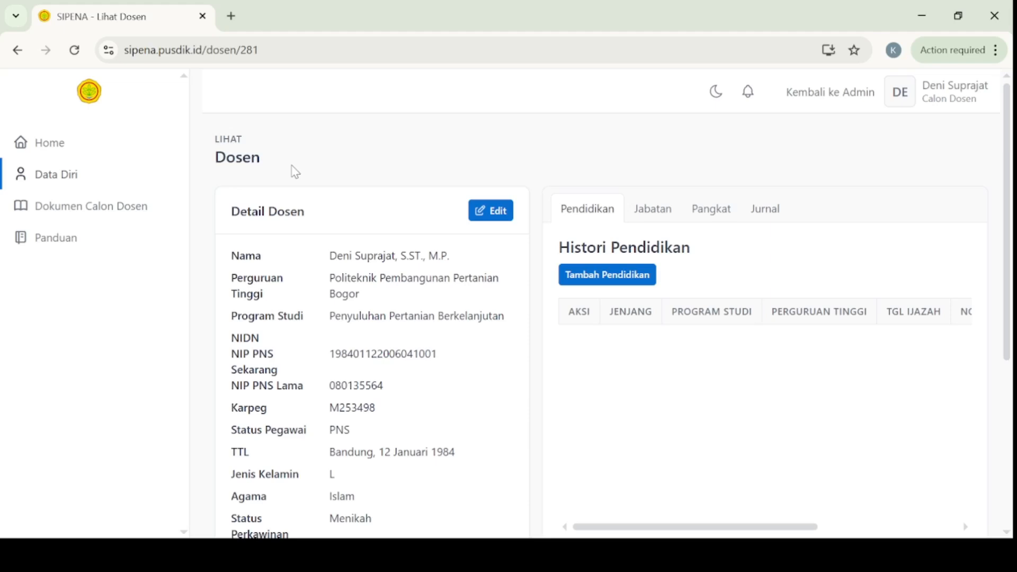
Step: Open Dokumen Calon Dosen, scroll the requirements list, and read the SK Pangkat/Inpassing help note
click(140, 212)
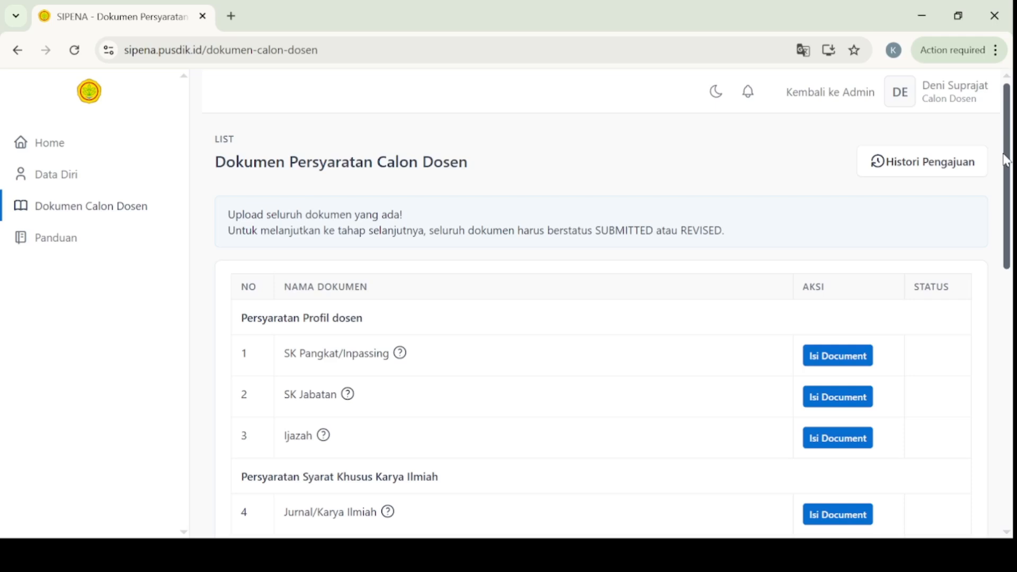
drag(1006, 161, 1009, 331)
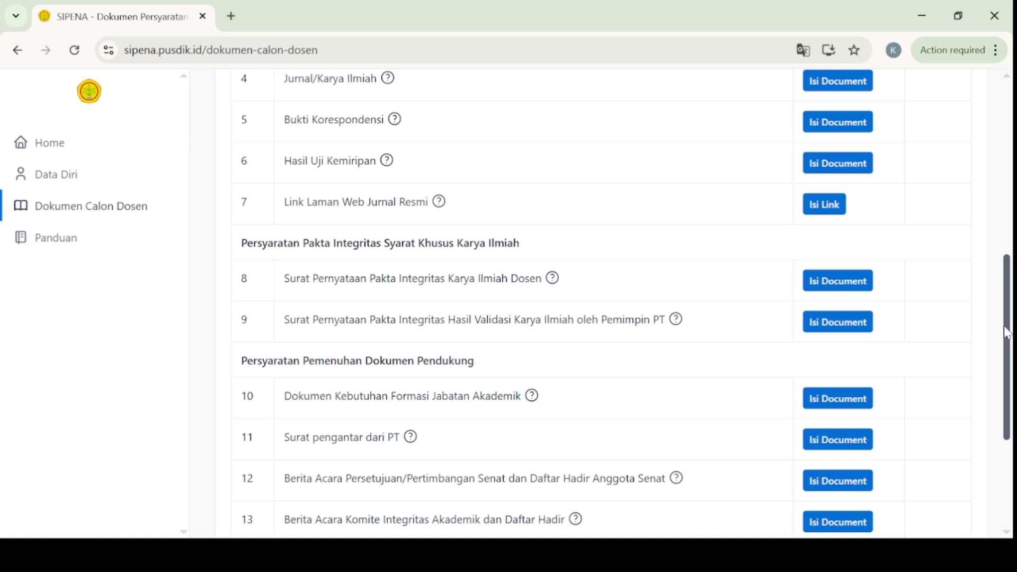
drag(1006, 334, 1011, 175)
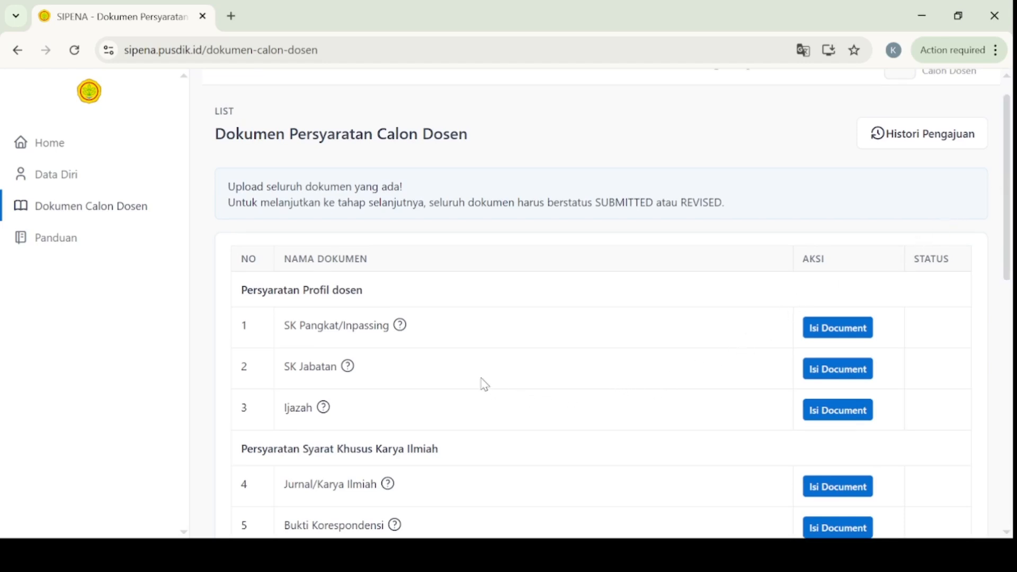
mouse_move(400, 325)
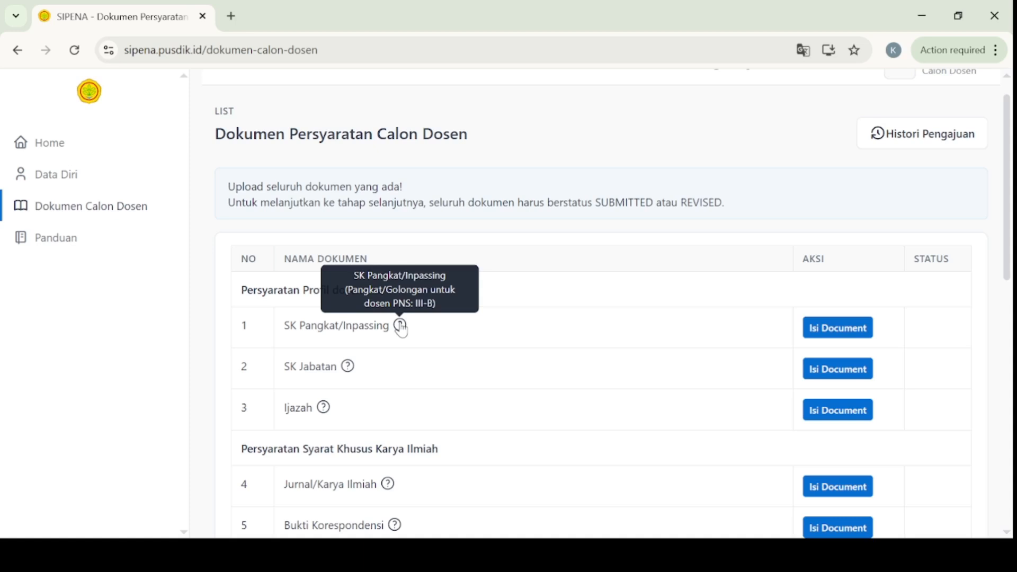
scroll(401, 329, up, 1)
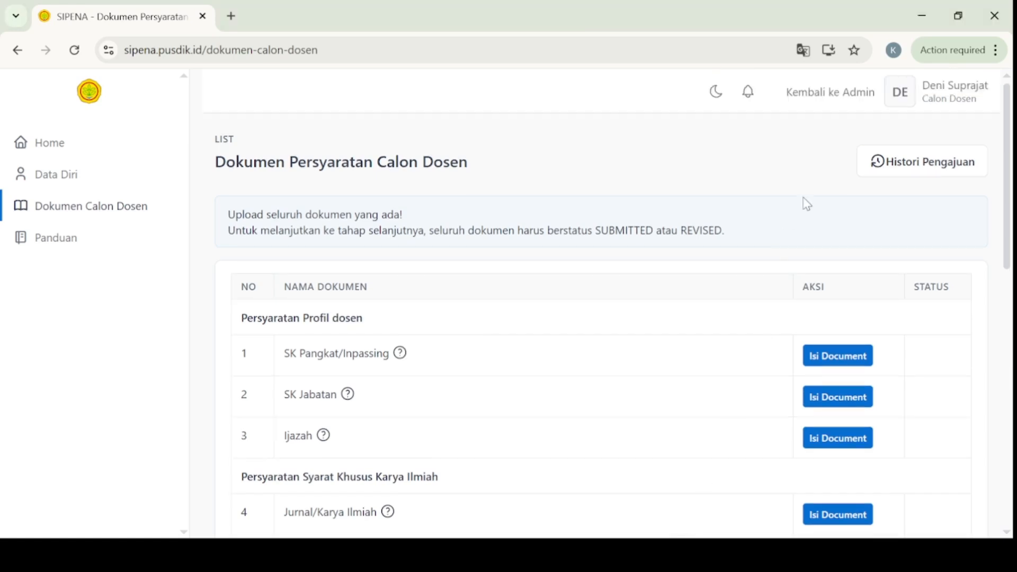
Step: Save the SK Pangkat/Inpassing upload form and scroll down to the journal link row
click(829, 355)
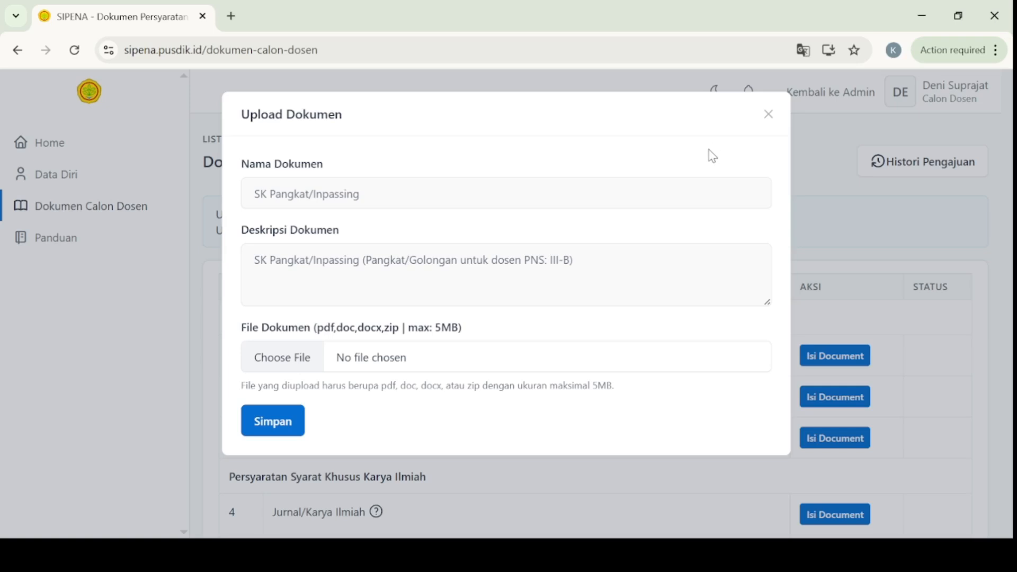
click(274, 421)
scroll(1012, 356, down, 8)
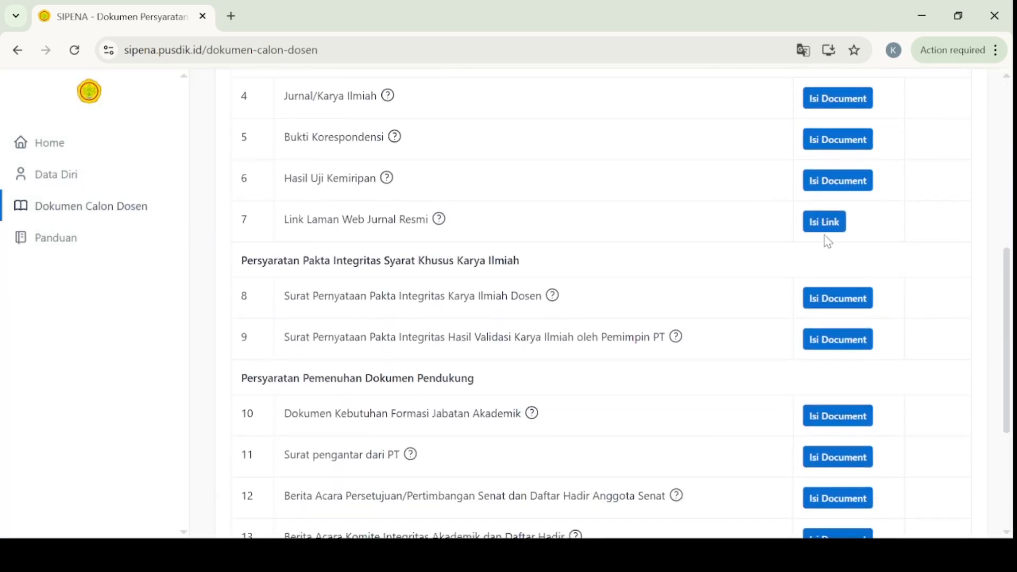
click(831, 229)
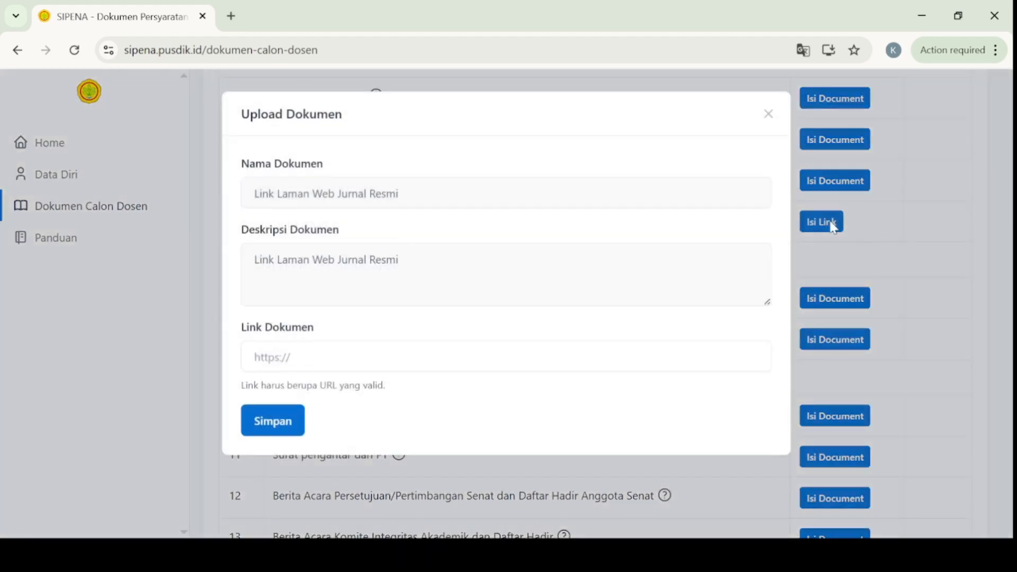
click(556, 358)
text(http)
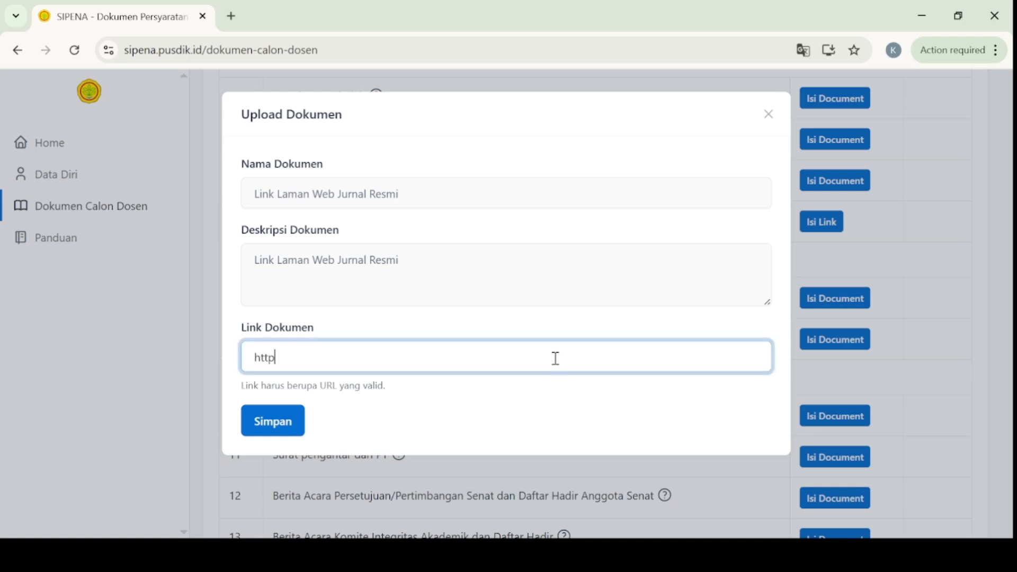
text(s://jurnaluniversitas.)
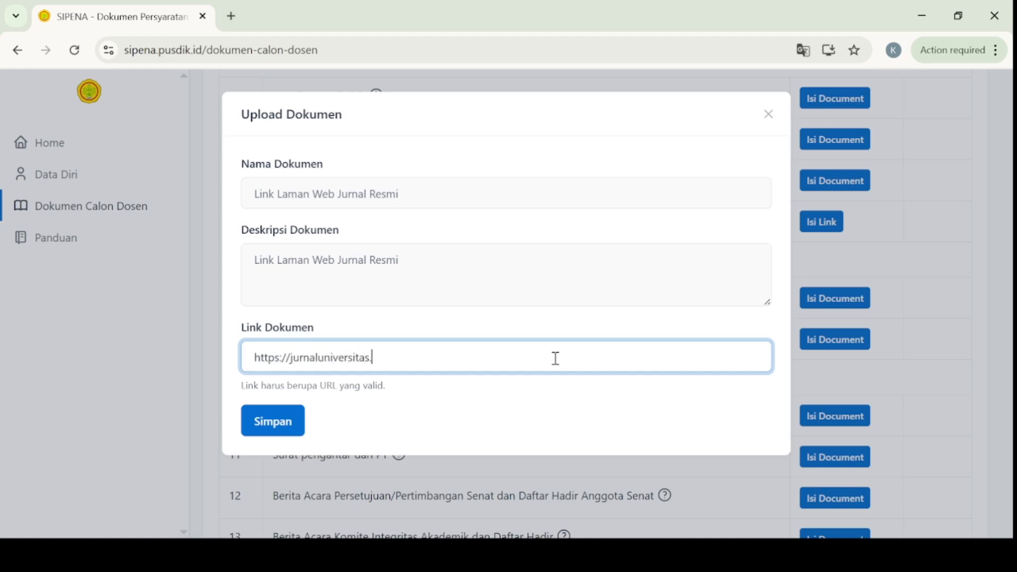
text(ac.id/artikel/abcd)
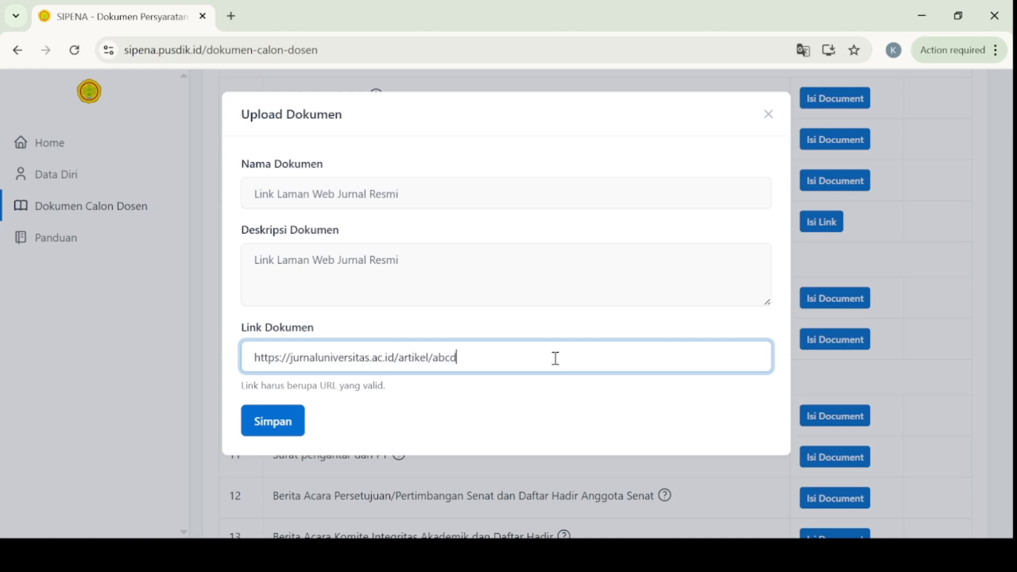
text(1234)
click(281, 430)
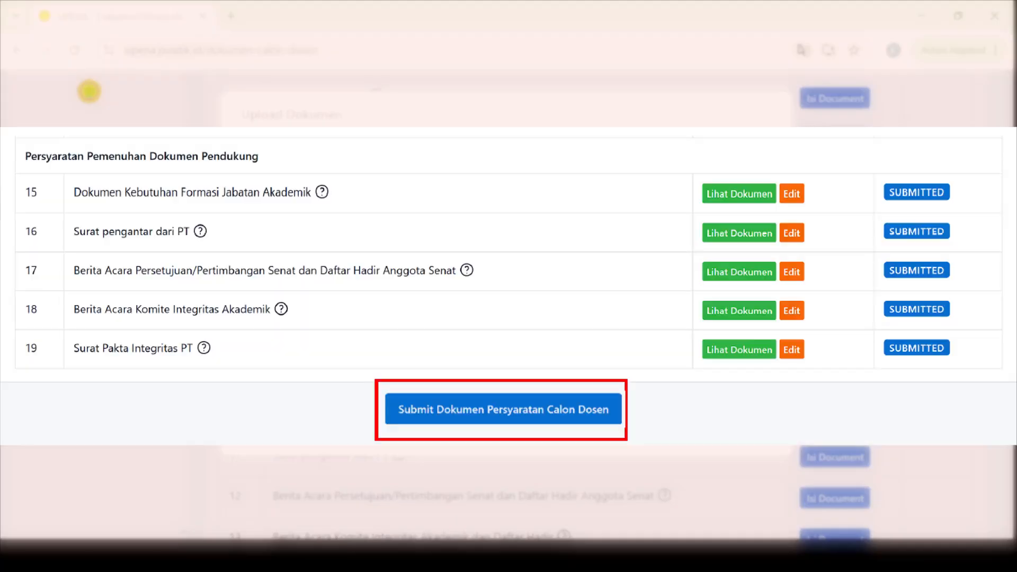